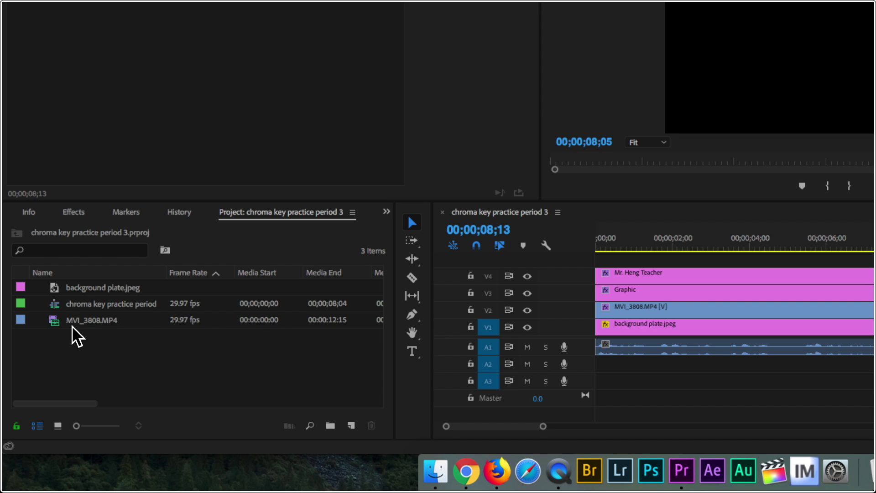
# - Select the chroma key practice sequence and preview the project items as thumbnails before returning to list view
pyautogui.click(55, 306)
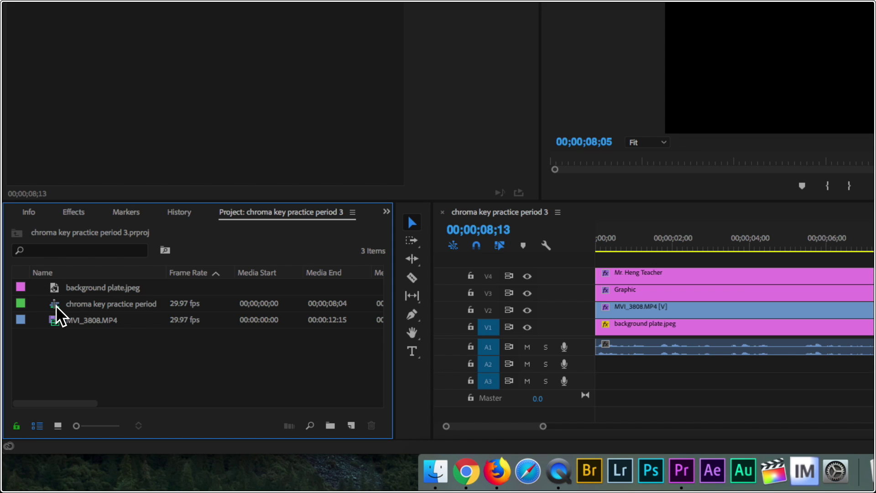
pyautogui.click(57, 306)
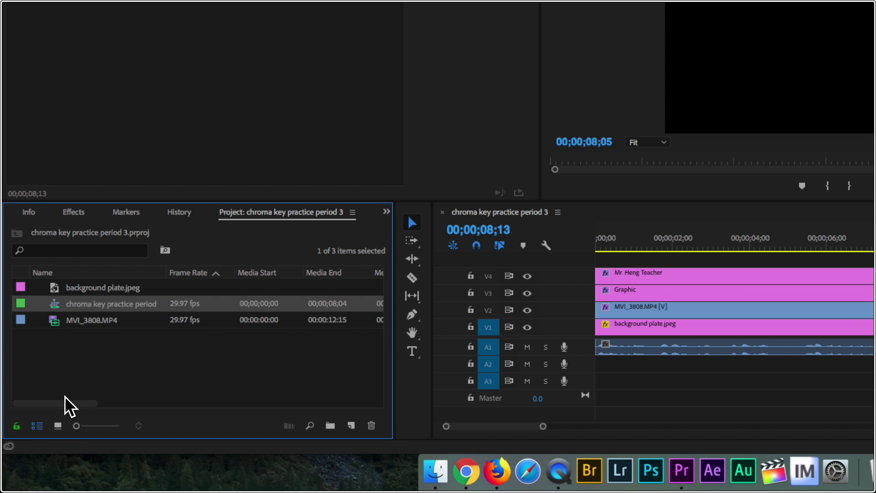
pyautogui.click(57, 425)
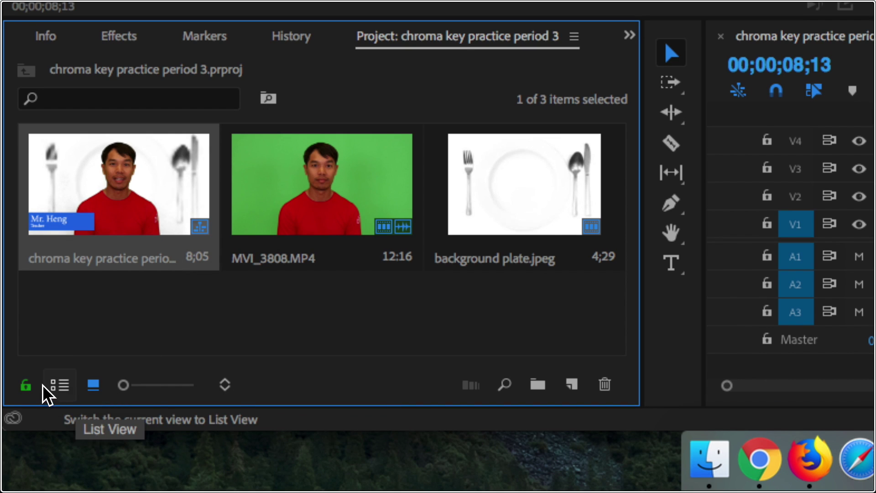
pyautogui.click(57, 401)
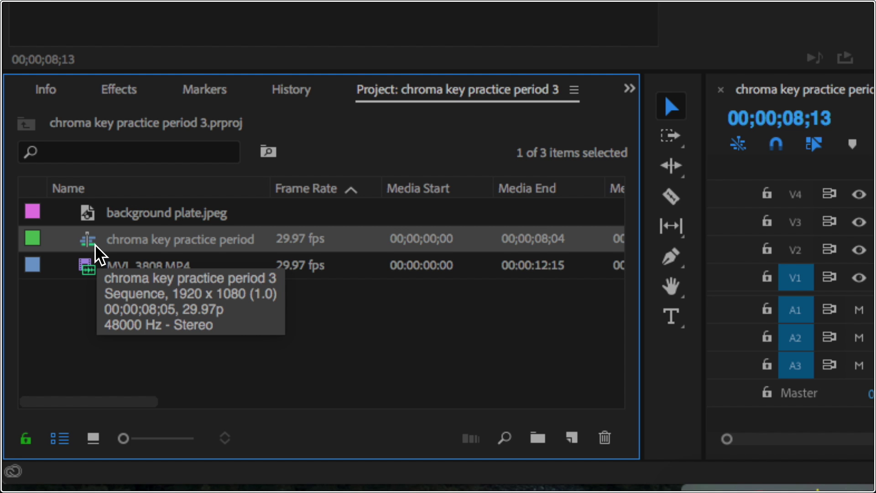
# - Duplicate the chroma key practice period 3 sequence and rename the copy "scale, position, rotation, and keyframing"
pyautogui.rightClick(94, 243)
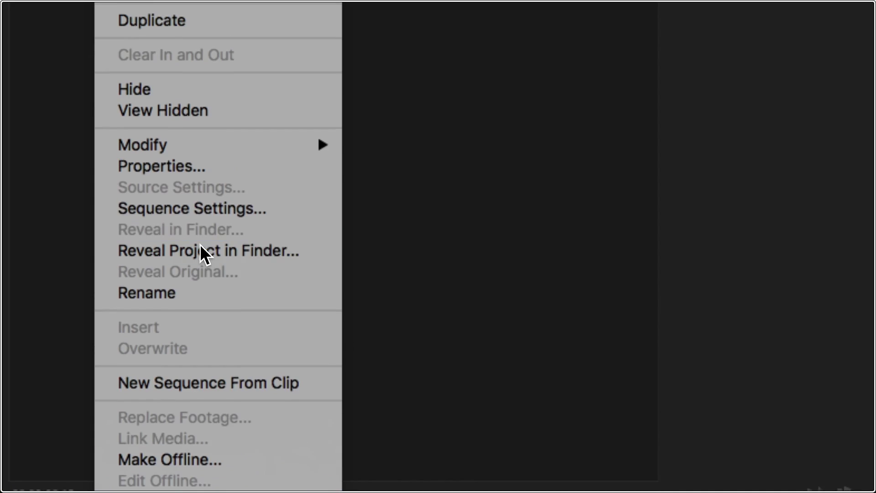
pyautogui.click(235, 245)
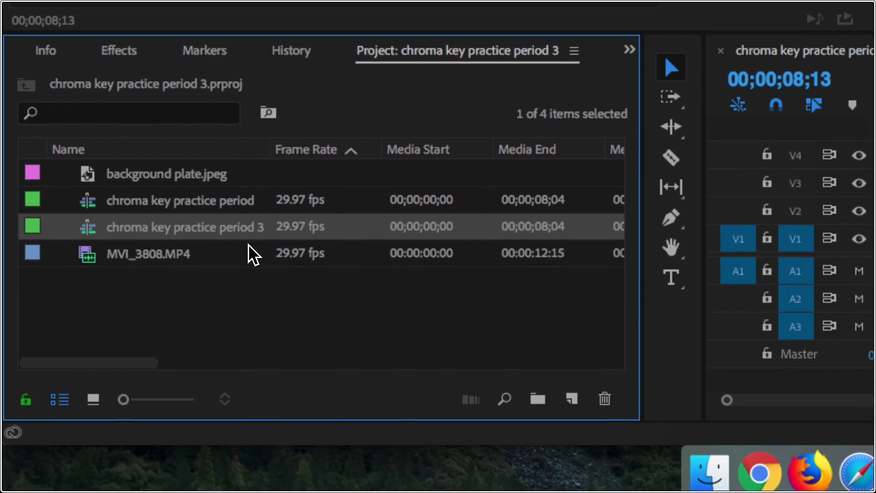
pyautogui.click(208, 252)
pyautogui.press('Right')
pyautogui.write('Copy 01')
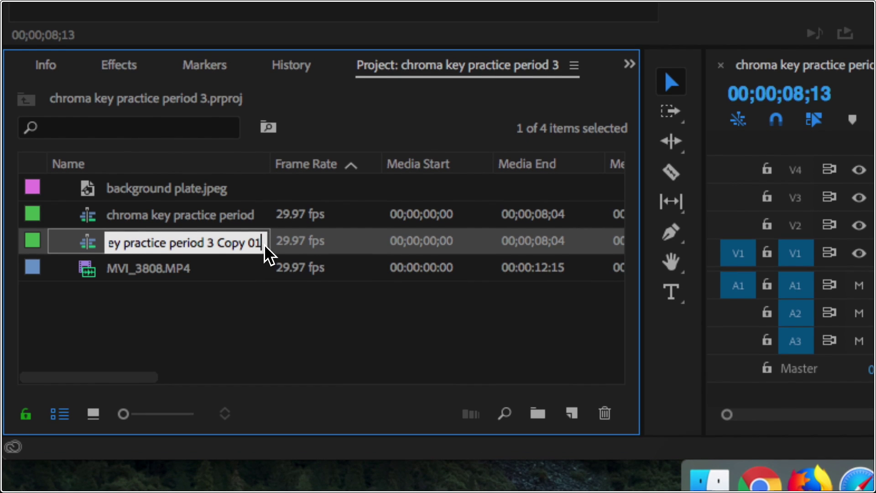
pyautogui.moveTo(262, 247); pyautogui.dragTo(6, 248)
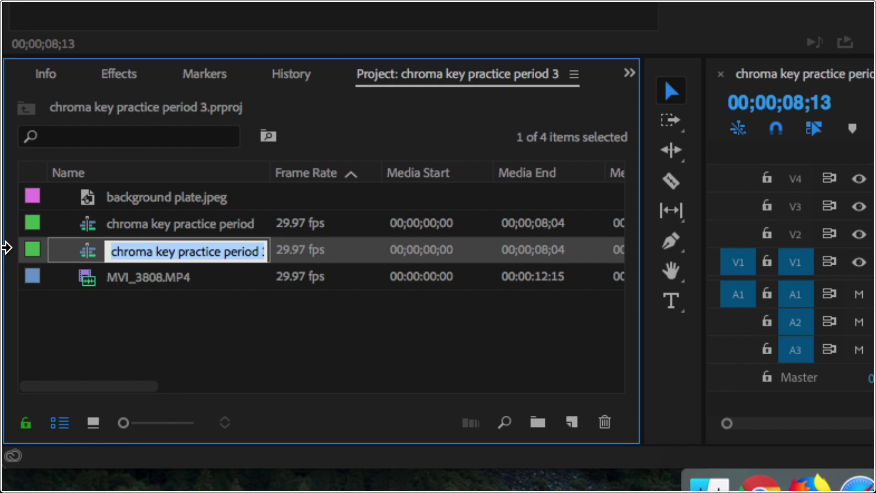
pyautogui.write('scale, ')
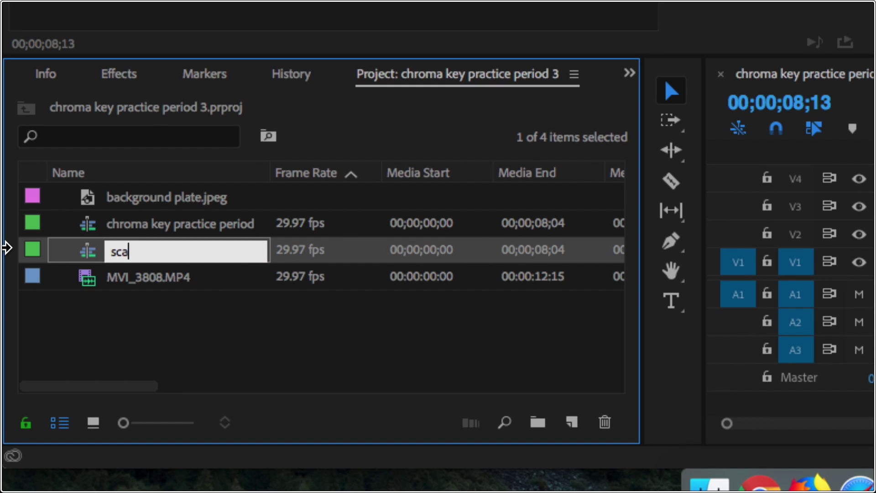
pyautogui.write('position')
pyautogui.press('BackSpace')
pyautogui.write(', p')
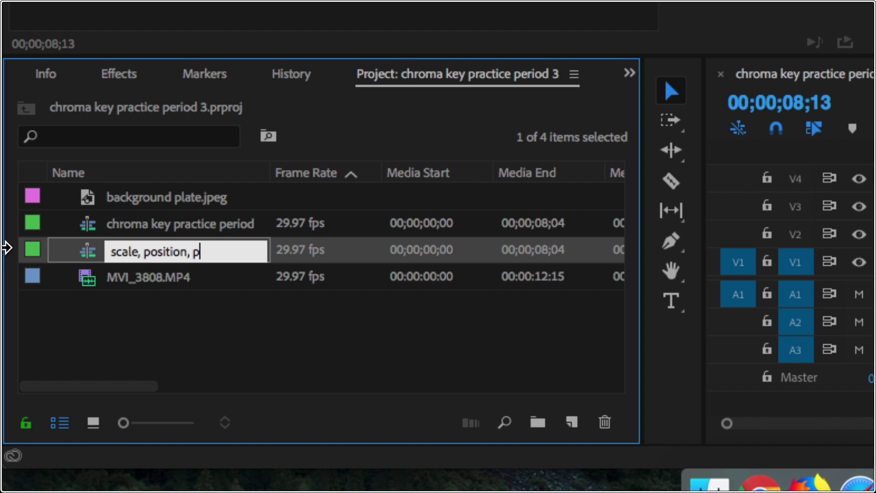
pyautogui.press('BackSpace')
pyautogui.write('rotation,')
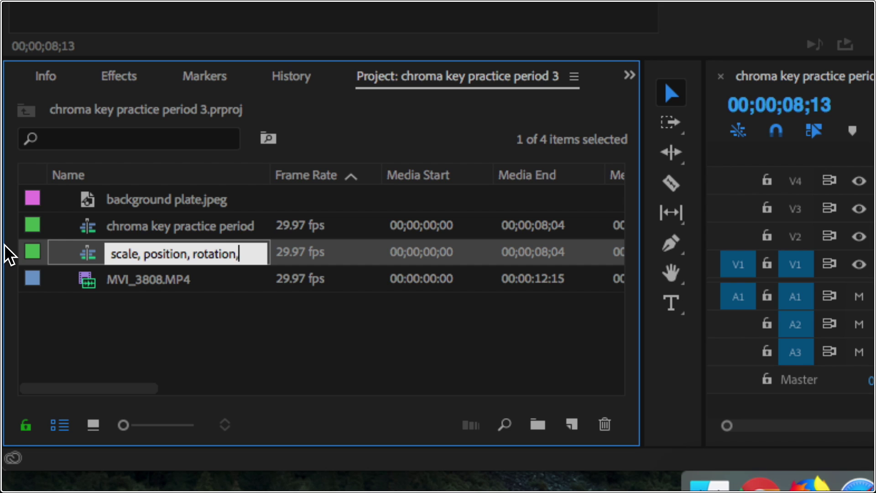
pyautogui.write(' and keyfrmin')
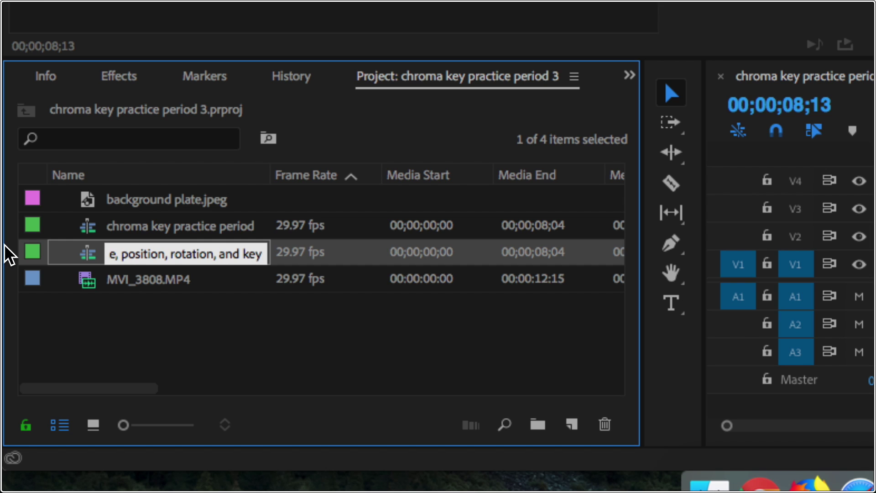
pyautogui.press('BackSpace')
pyautogui.press('BackSpace')
pyautogui.press('BackSpace')
pyautogui.write('aming')
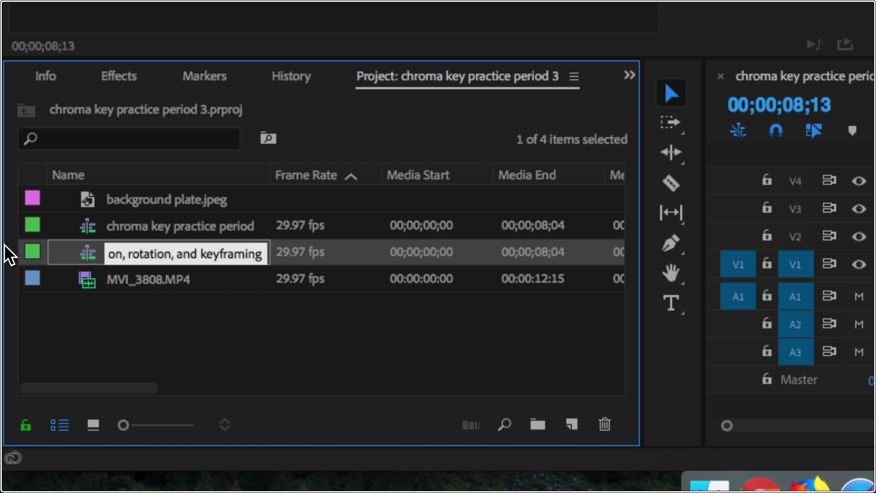
pyautogui.click(137, 349)
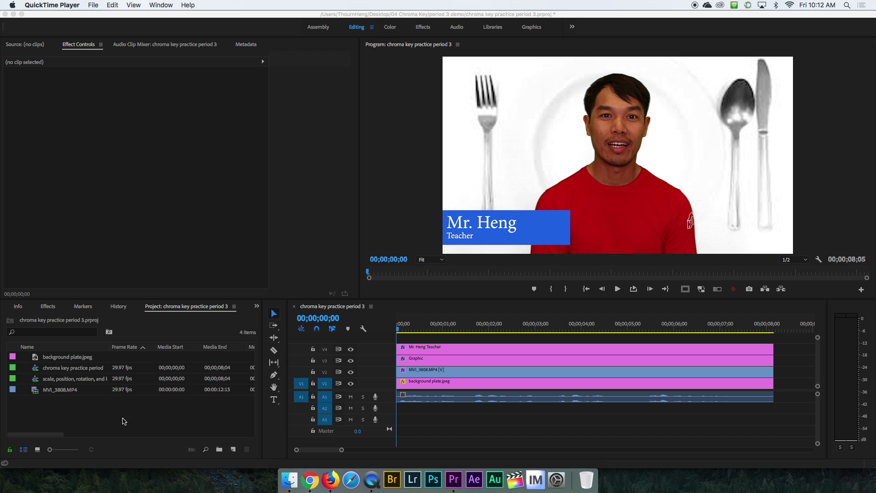
# - Open the "scale, position, rotation, and keyframing" sequence and move the playhead to 00;00;06;00
pyautogui.doubleClick(36, 382)
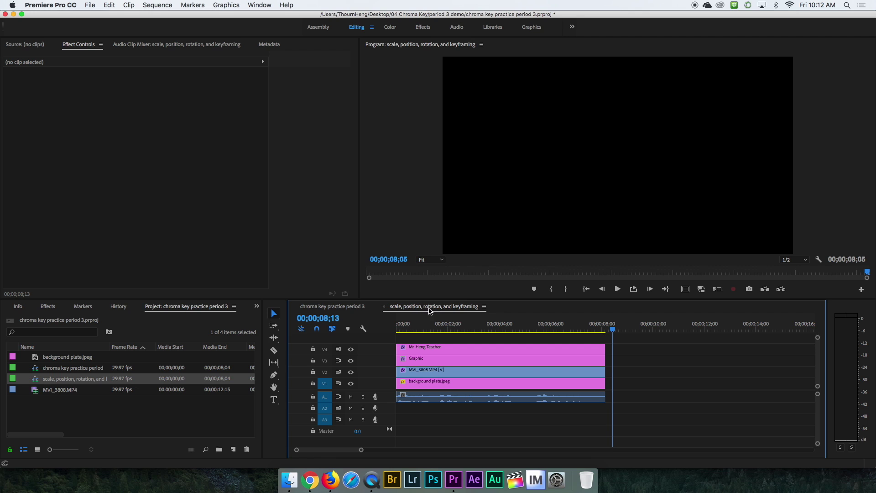
pyautogui.click(330, 310)
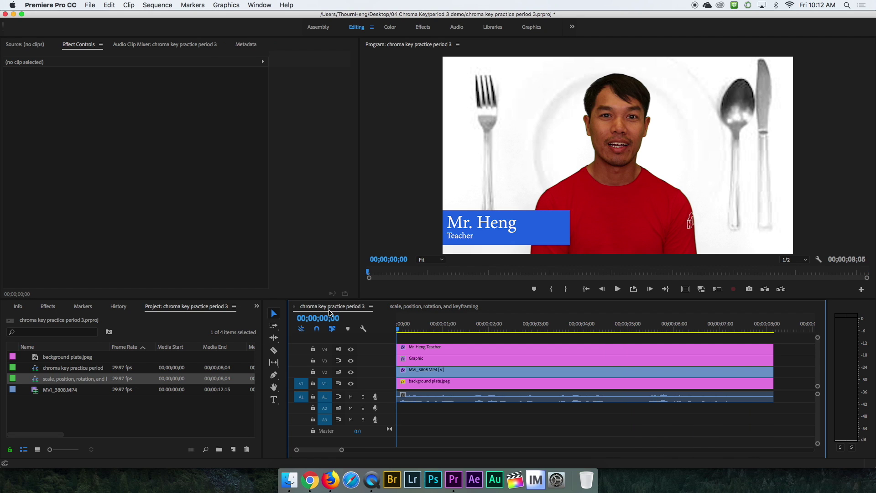
pyautogui.click(411, 308)
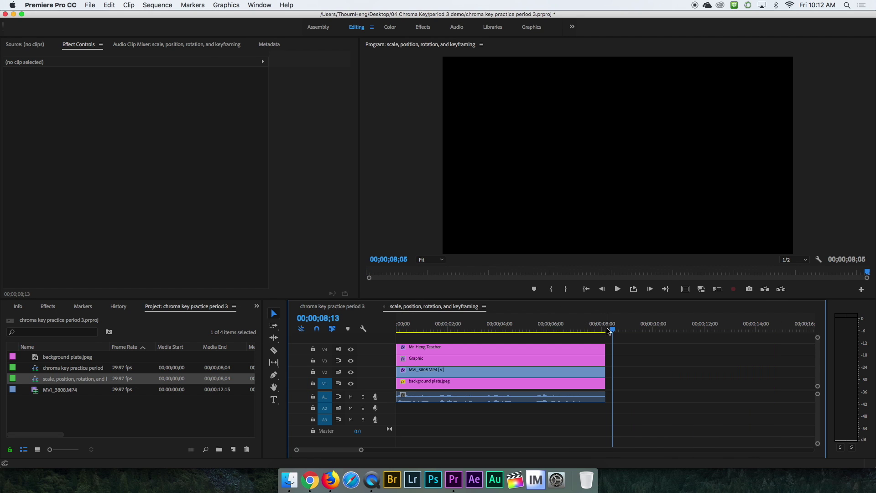
pyautogui.moveTo(611, 328); pyautogui.dragTo(550, 330)
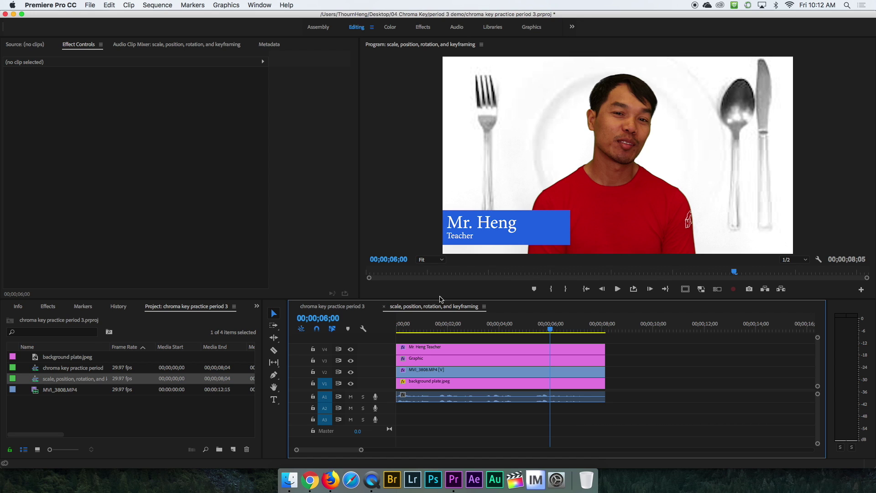
# - Compare the original chroma key practice sequence with its duplicate in the timeline, ending on the duplicate
pyautogui.click(345, 307)
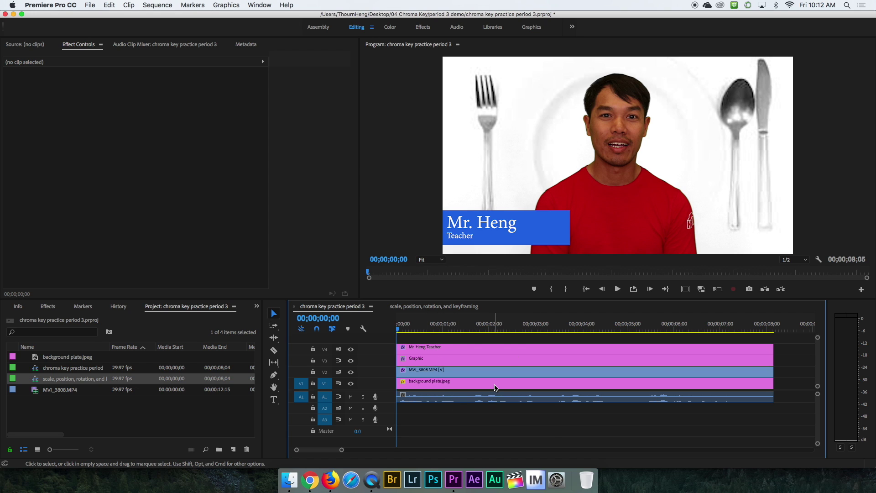
pyautogui.click(433, 307)
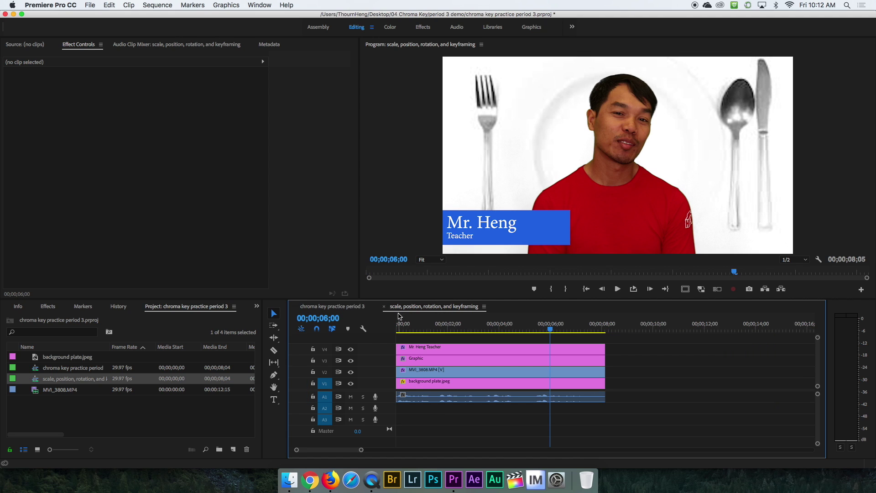
pyautogui.click(327, 310)
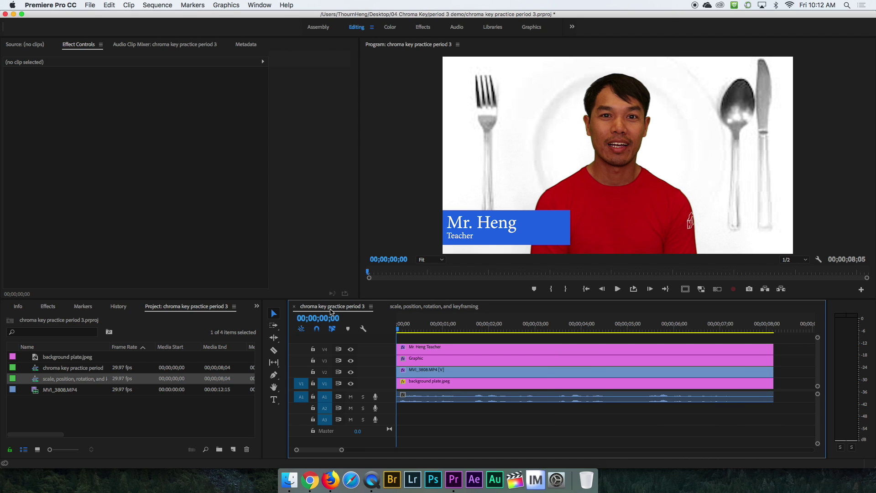
pyautogui.click(422, 310)
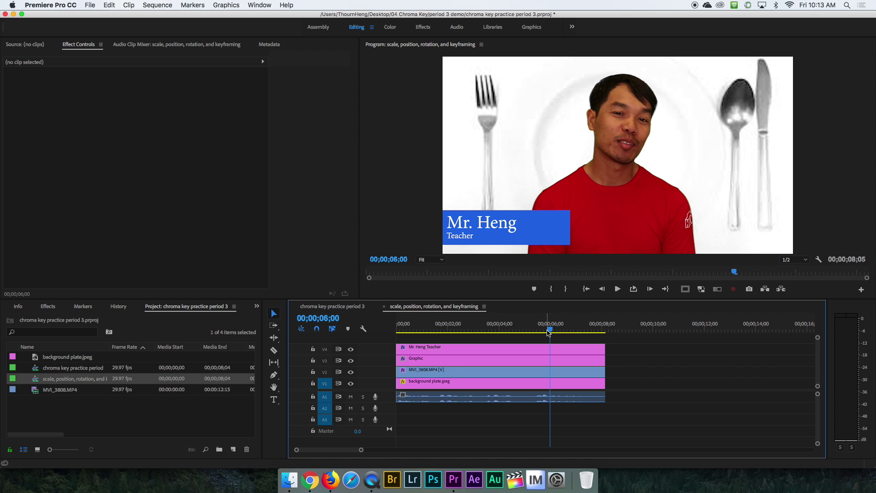
# - Switch to Chrome to review the lesson agenda slide in Google Slides, and return to Premiere Pro
pyautogui.click(310, 480)
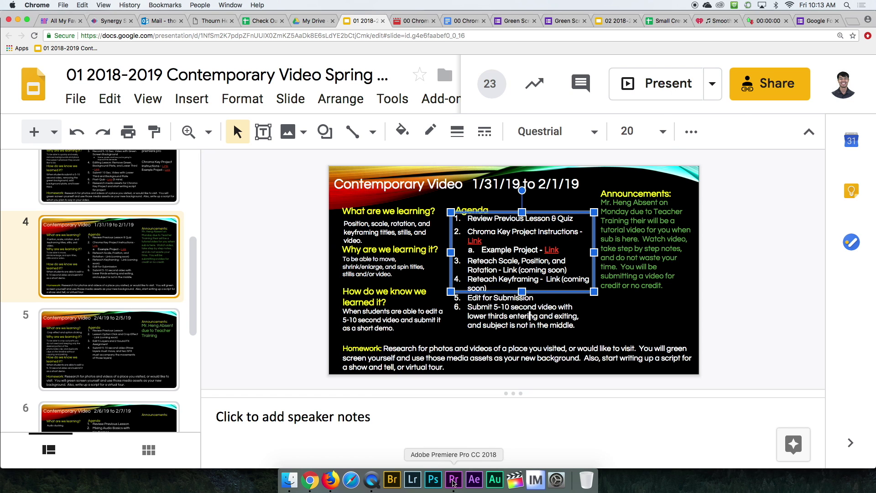
pyautogui.click(453, 482)
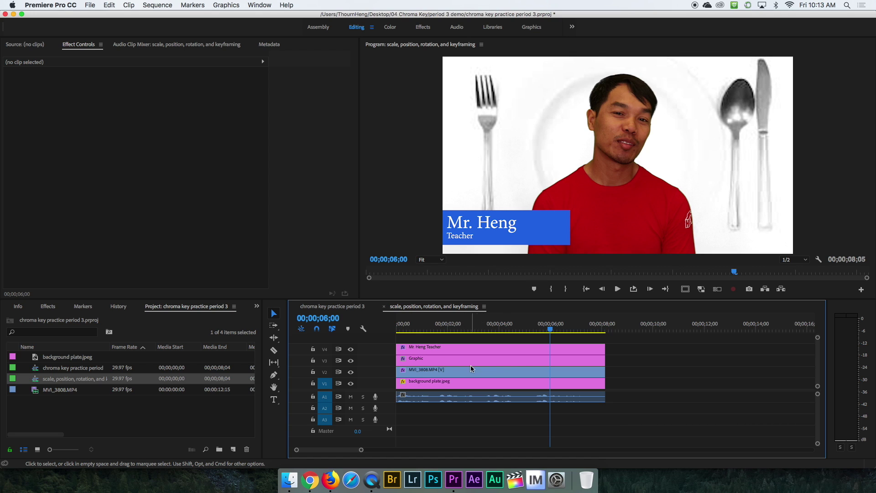
# - Select the MVI_3808.MP4 clip on V2 and set its Position to 1480, 548
pyautogui.click(505, 375)
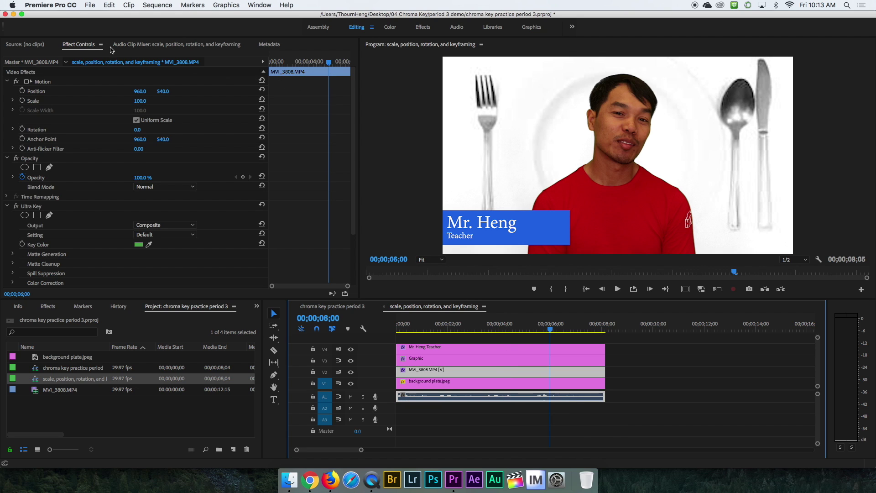
pyautogui.click(81, 49)
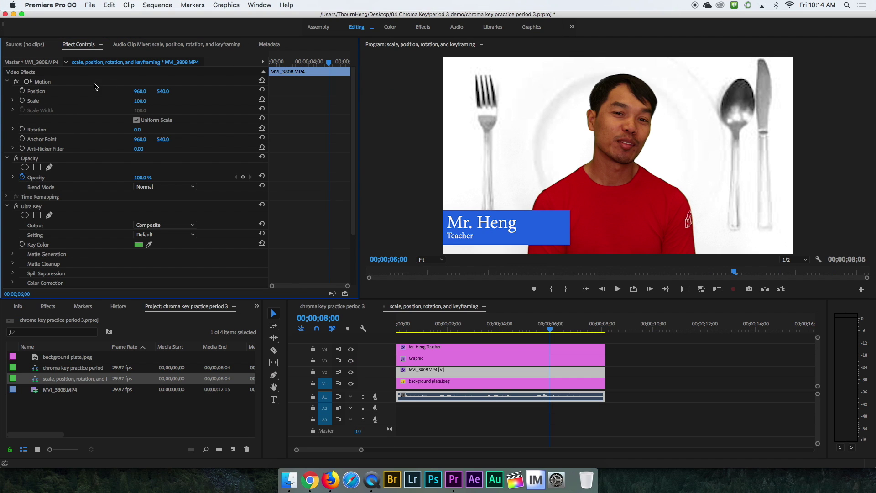
pyautogui.moveTo(140, 94); pyautogui.dragTo(443, 94)
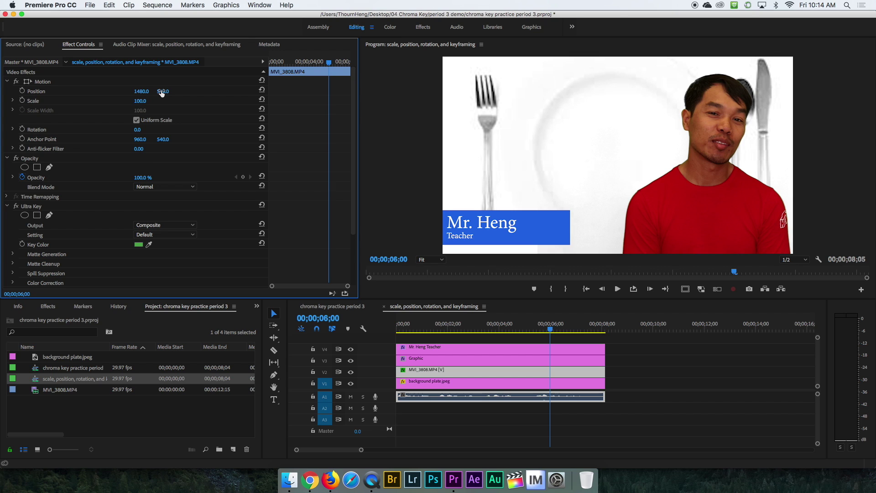
pyautogui.moveTo(161, 92)
pyautogui.mouseDown()
pyautogui.moveTo(306, 91)
pyautogui.moveTo(93, 91)
pyautogui.moveTo(165, 91)
pyautogui.mouseUp()
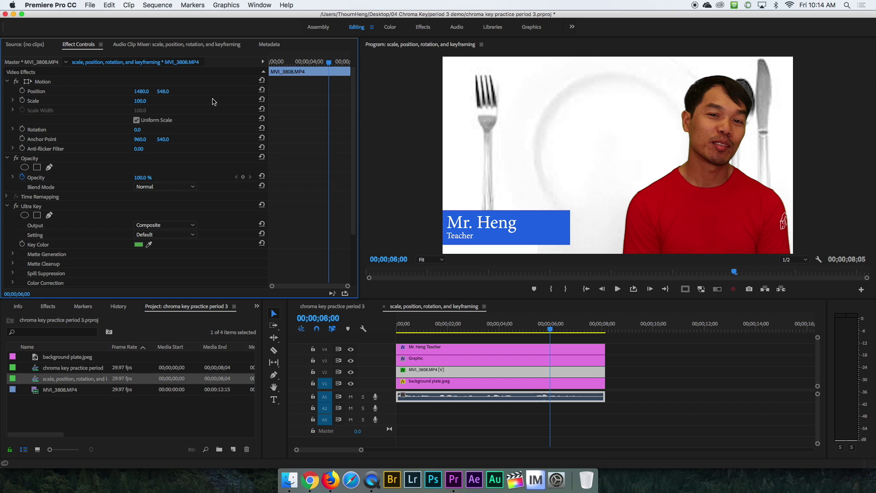
# - Transform the MVI_3808.MP4 clip with Scale 106, Rotation -148° and Position 1587, 369
pyautogui.moveTo(137, 101); pyautogui.dragTo(114, 101)
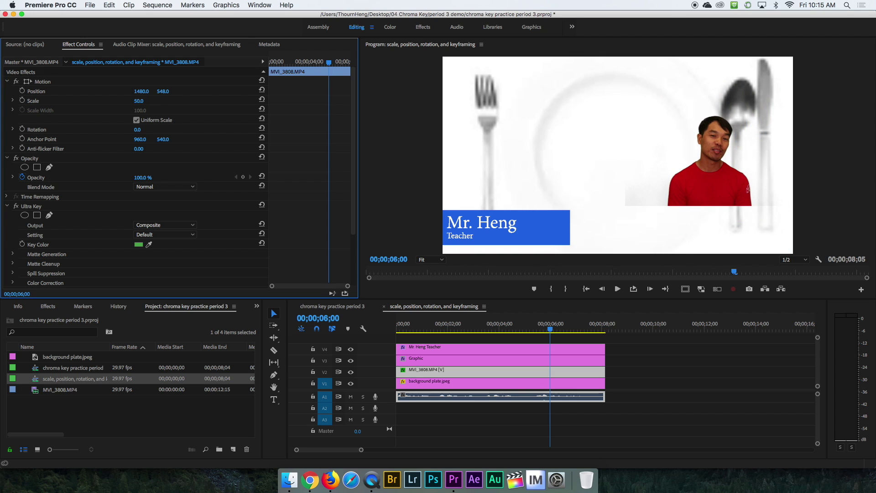
pyautogui.moveTo(115, 101); pyautogui.dragTo(143, 101)
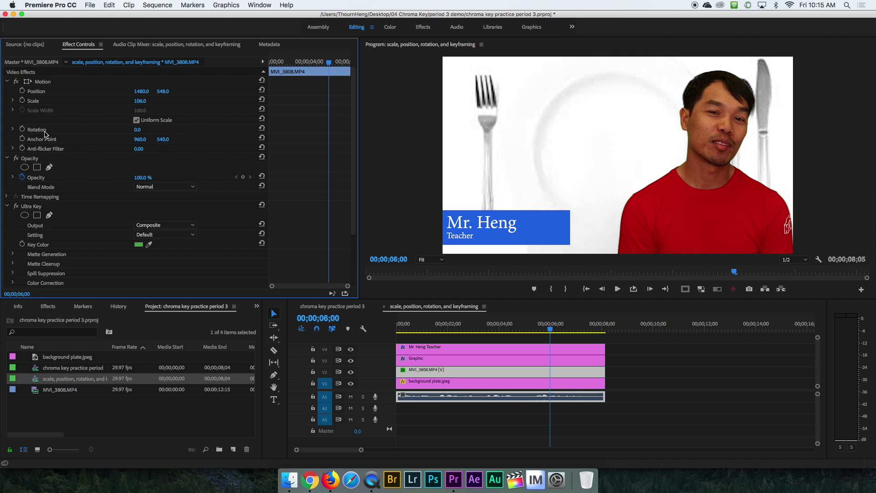
pyautogui.moveTo(135, 132); pyautogui.dragTo(67, 132)
pyautogui.moveTo(160, 91); pyautogui.dragTo(223, 53)
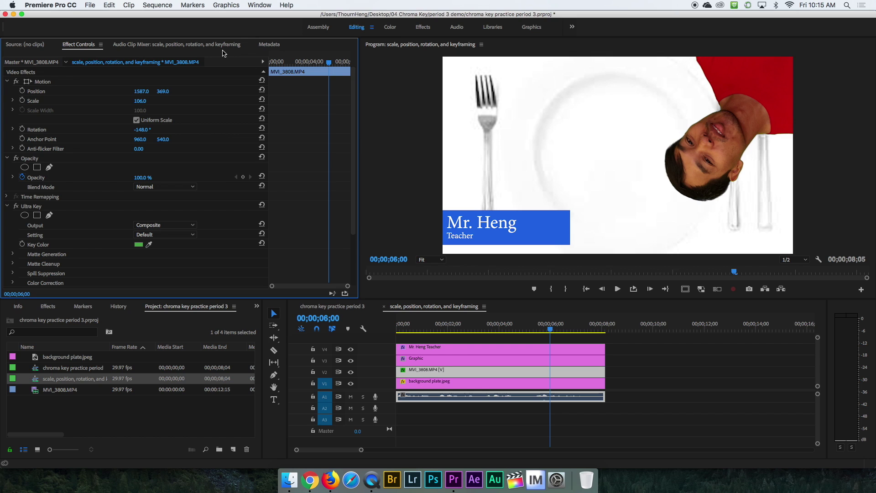
# - Try moving the blue Graphic clip on V3 down and to a horizontal position of 863, and undo the move
pyautogui.click(494, 358)
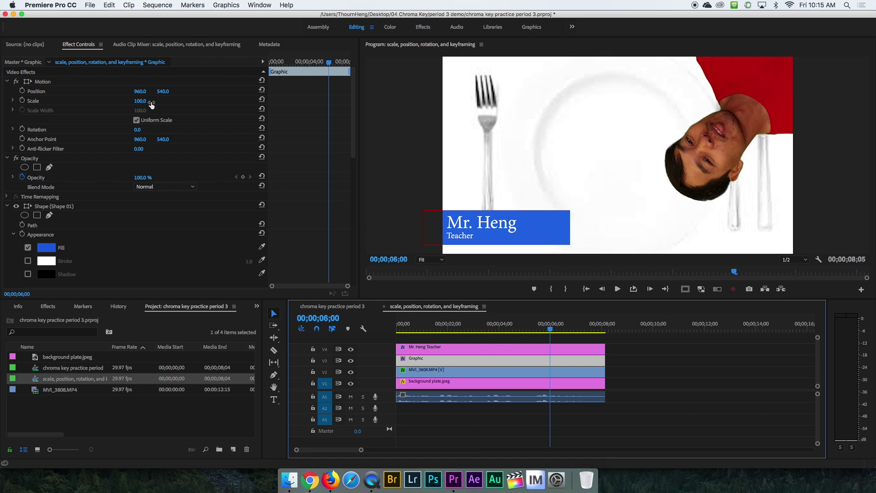
pyautogui.moveTo(138, 93); pyautogui.dragTo(165, 91)
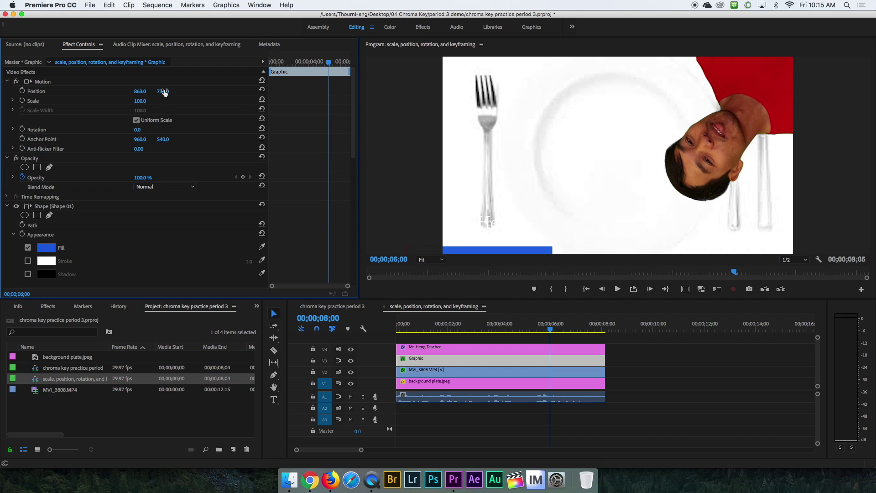
pyautogui.press('super+z')
pyautogui.press('super+z')
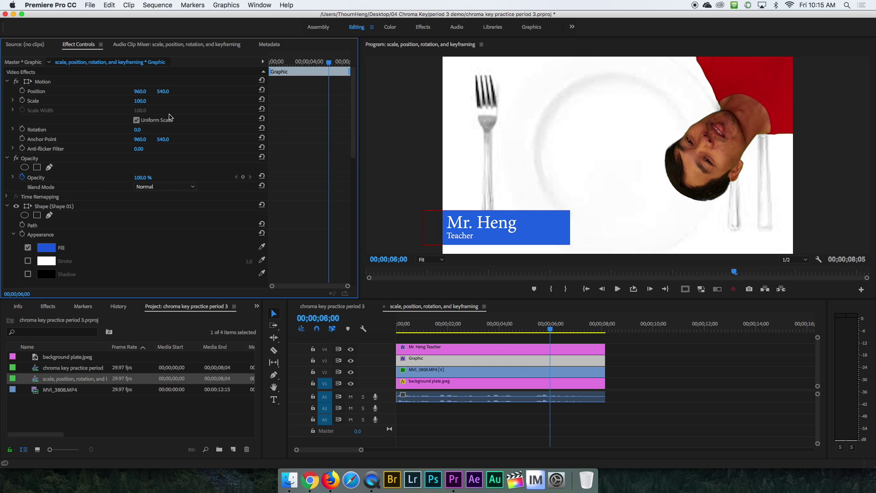
# - Try repositioning the title text clip on V4 to 1011, 633 and scaling it to 374, and undo the last changes
pyautogui.click(509, 351)
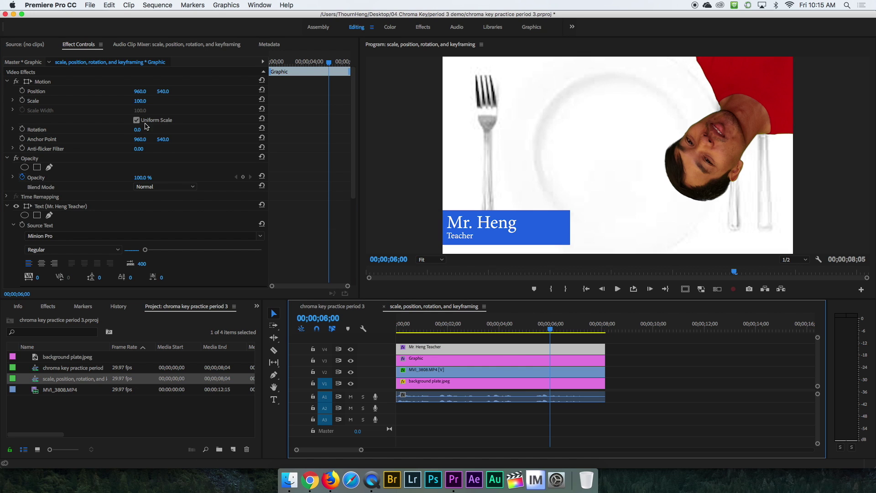
pyautogui.moveTo(140, 91); pyautogui.dragTo(194, 101)
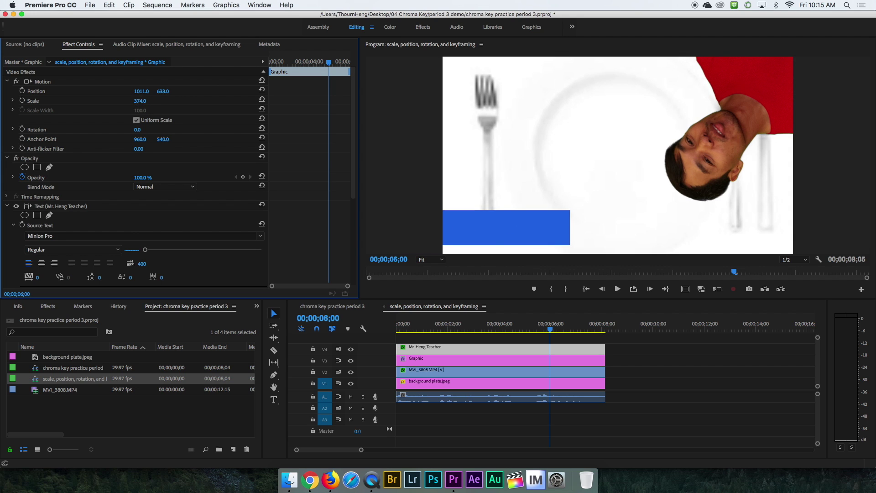
pyautogui.moveTo(265, 101); pyautogui.dragTo(265, 101)
pyautogui.press('super+z')
pyautogui.press('super+z')
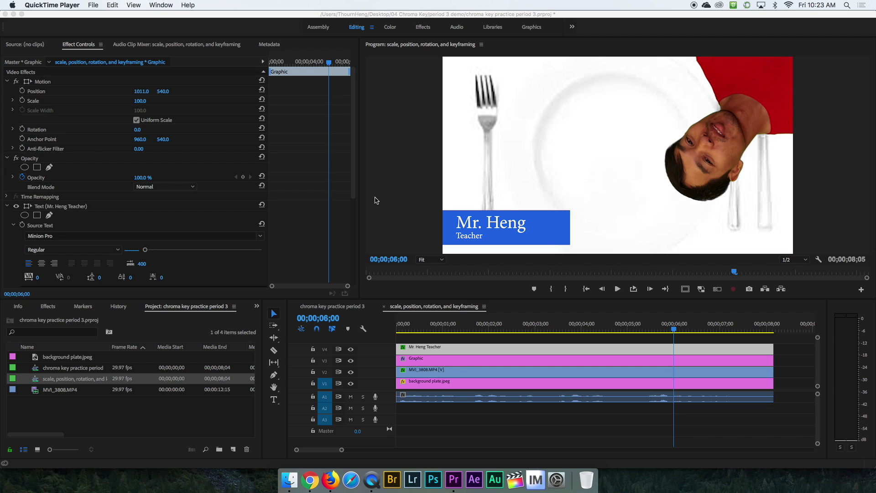
# - Reset the Position of the title text clip on V4 and widen the keyframe timeline of its effect settings
pyautogui.click(420, 350)
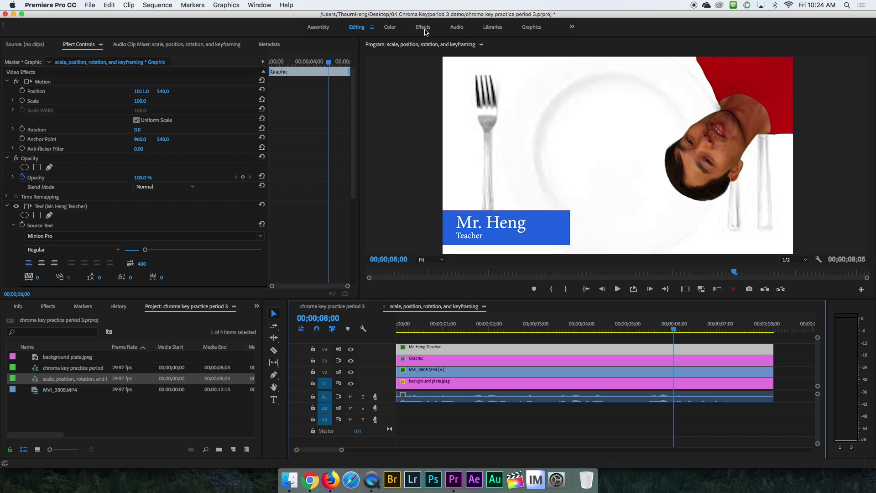
pyautogui.click(361, 94)
pyautogui.moveTo(361, 95); pyautogui.dragTo(476, 108)
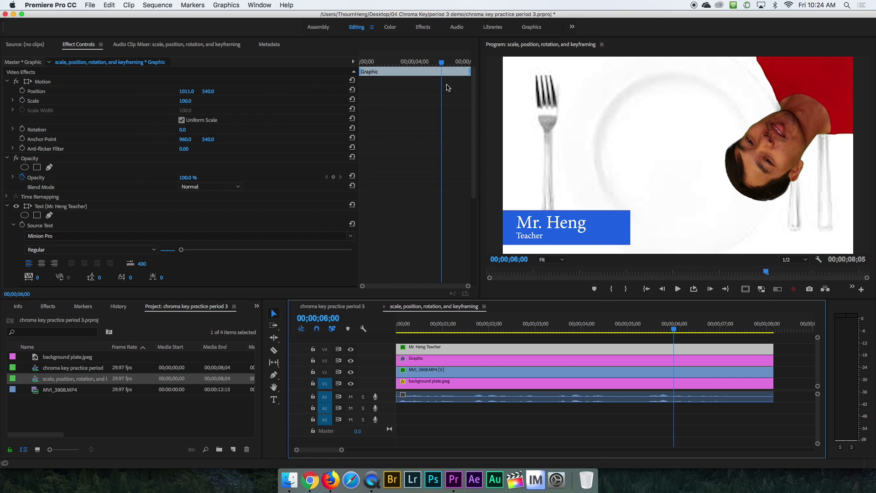
pyautogui.click(353, 90)
pyautogui.click(359, 77)
pyautogui.moveTo(359, 77); pyautogui.dragTo(186, 102)
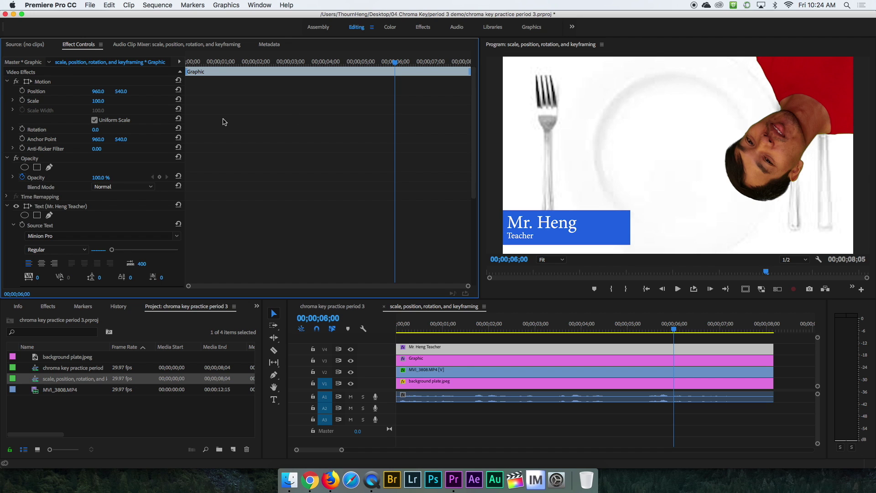
# - Turn on Position keyframing for the title at the clip's start and add a second Position keyframe at 00;00;02;06
pyautogui.moveTo(395, 62); pyautogui.dragTo(180, 90)
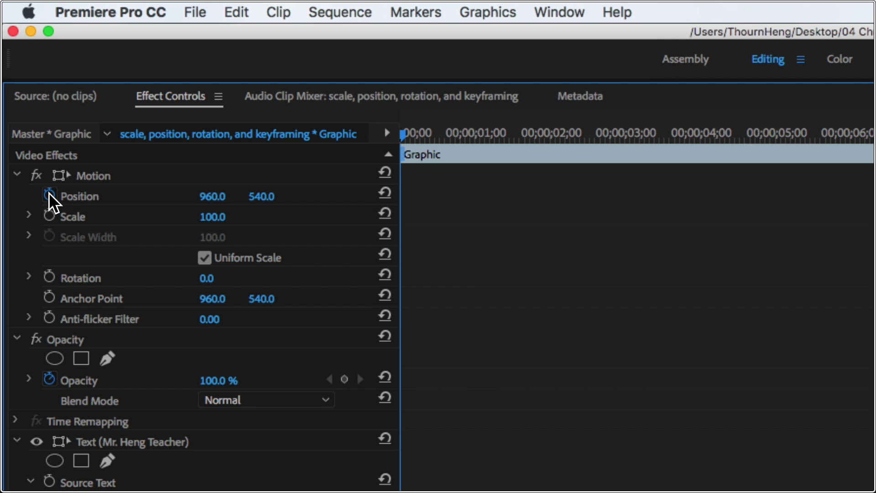
pyautogui.click(49, 194)
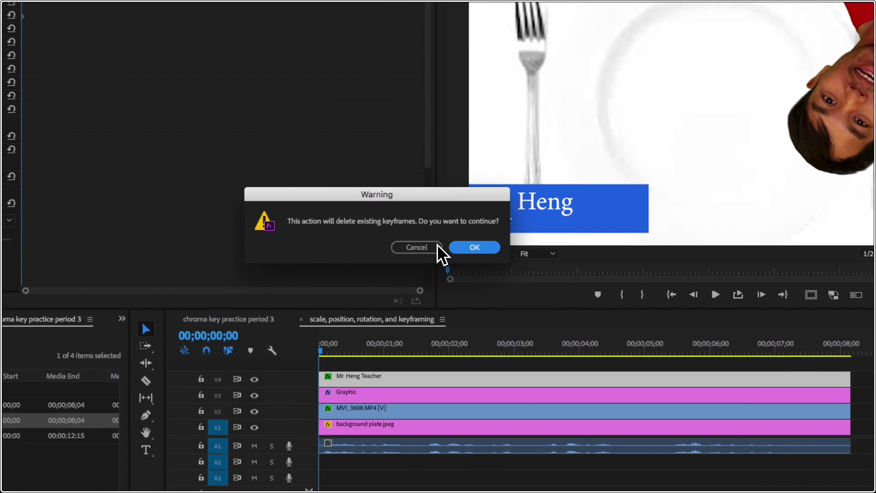
pyautogui.click(436, 247)
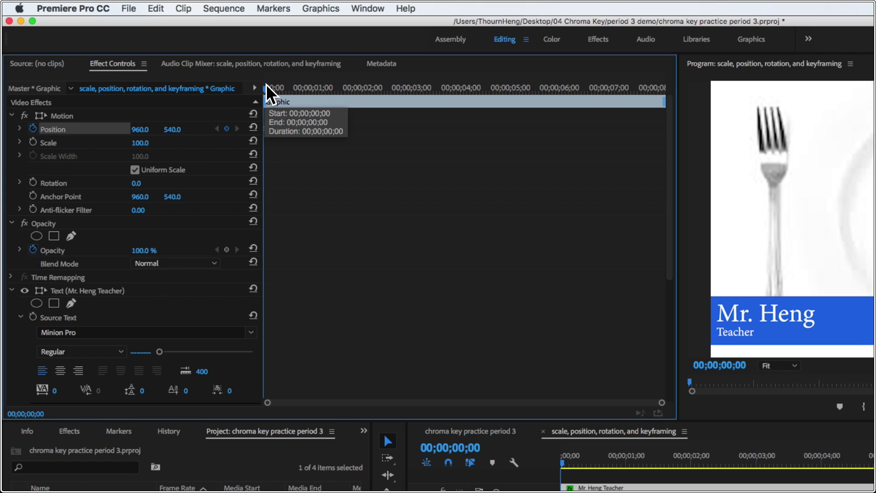
pyautogui.moveTo(264, 91); pyautogui.dragTo(371, 114)
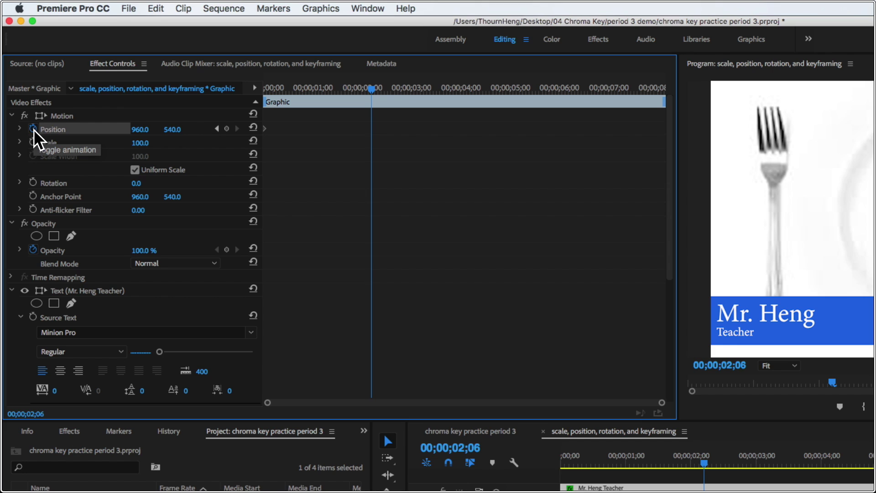
pyautogui.click(228, 129)
# - Step between the title's two Position keyframes and set the first keyframe's horizontal position to 548
pyautogui.click(218, 129)
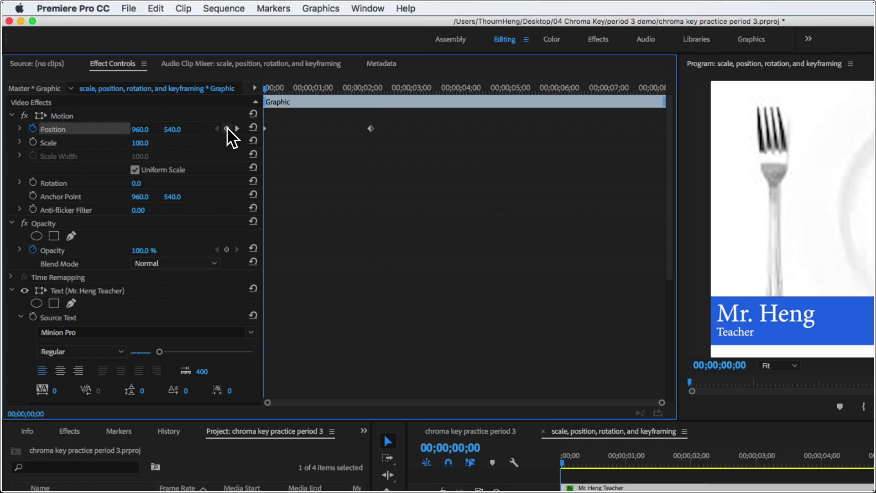
pyautogui.click(238, 128)
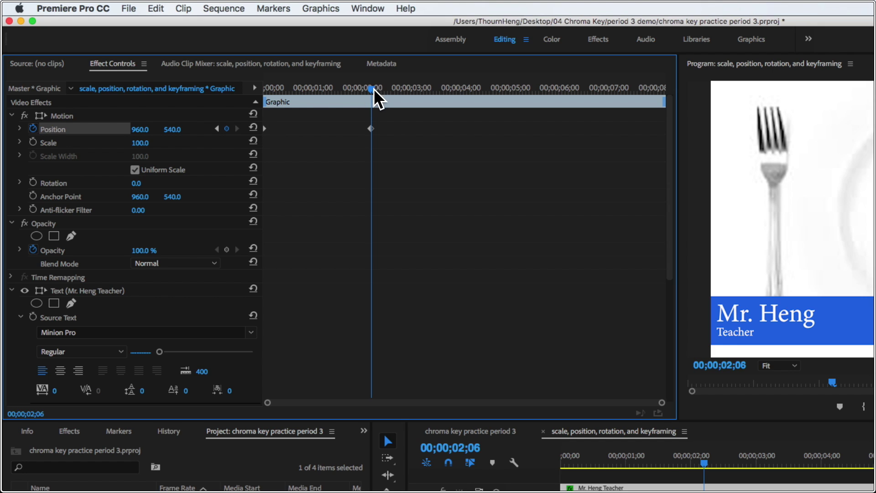
pyautogui.moveTo(371, 89); pyautogui.dragTo(371, 121)
pyautogui.moveTo(371, 88); pyautogui.dragTo(369, 89)
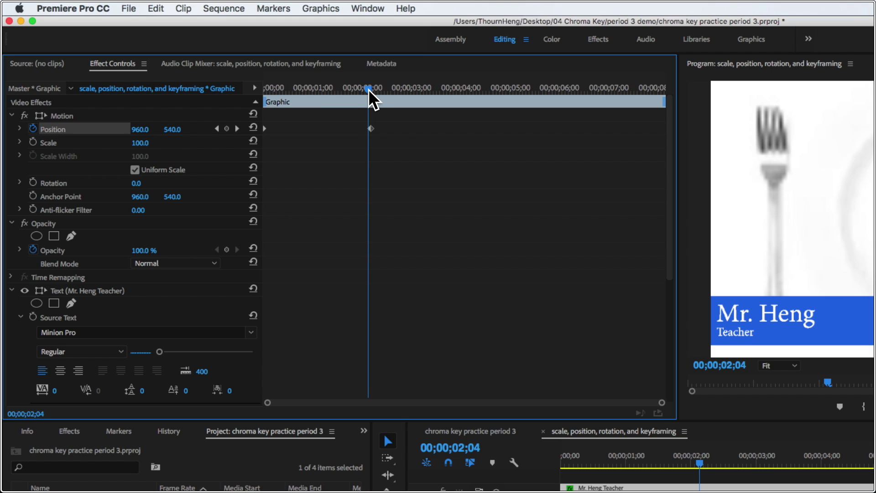
pyautogui.click(216, 129)
pyautogui.click(237, 128)
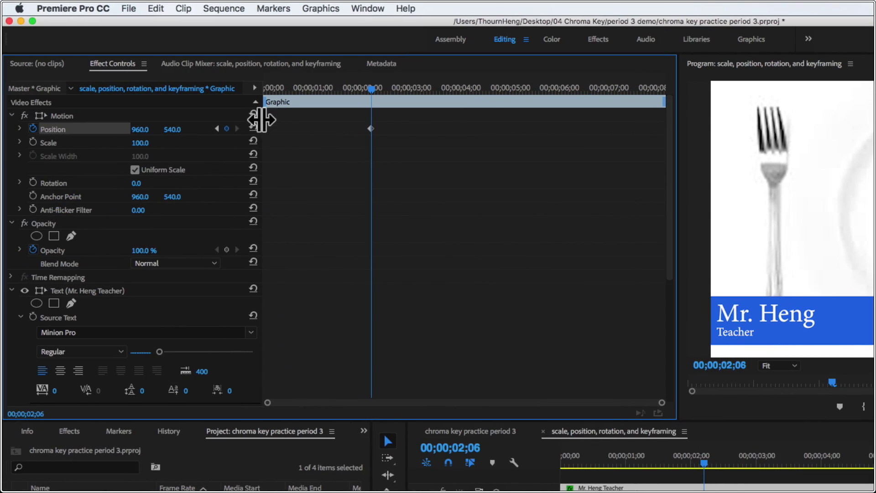
pyautogui.click(215, 130)
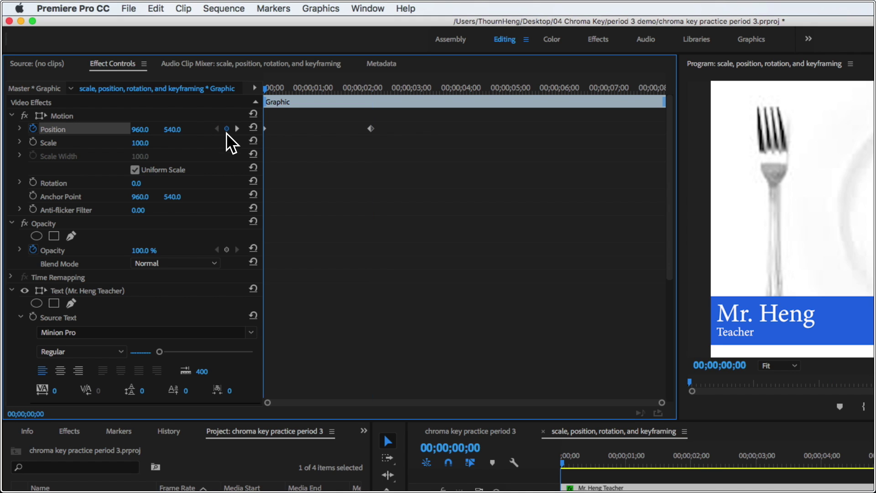
pyautogui.moveTo(133, 131); pyautogui.dragTo(139, 130)
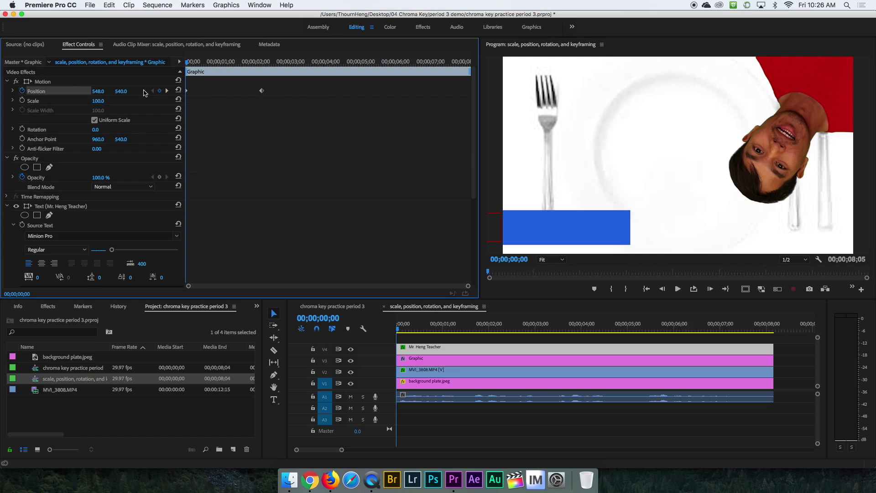
# - Play back the title's slide-in animation and delete both of its Position keyframes
pyautogui.click(678, 289)
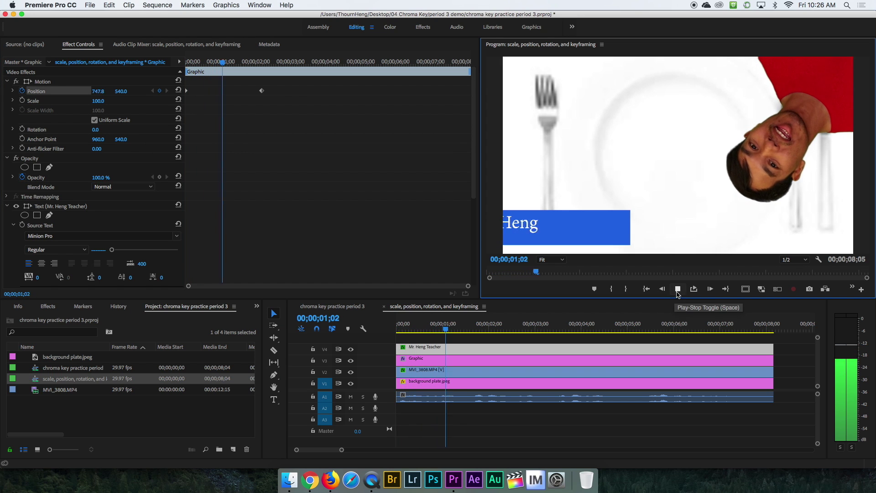
pyautogui.click(678, 290)
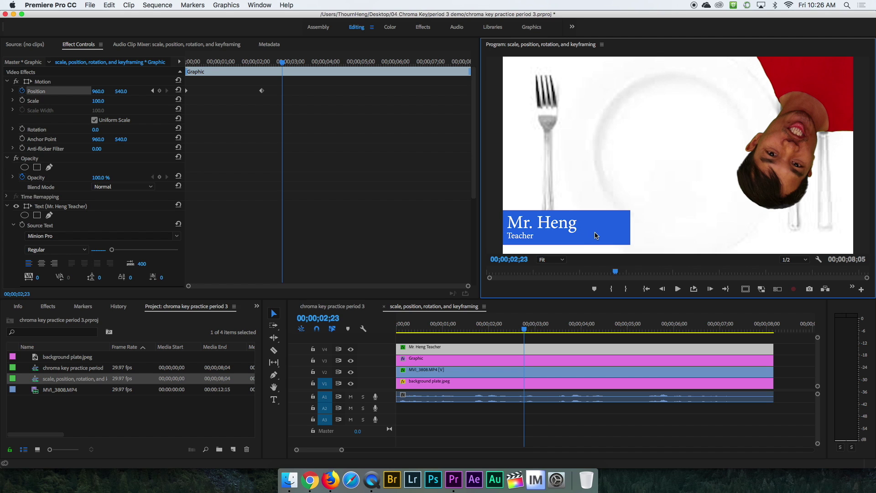
pyautogui.click(203, 87)
pyautogui.press('Delete')
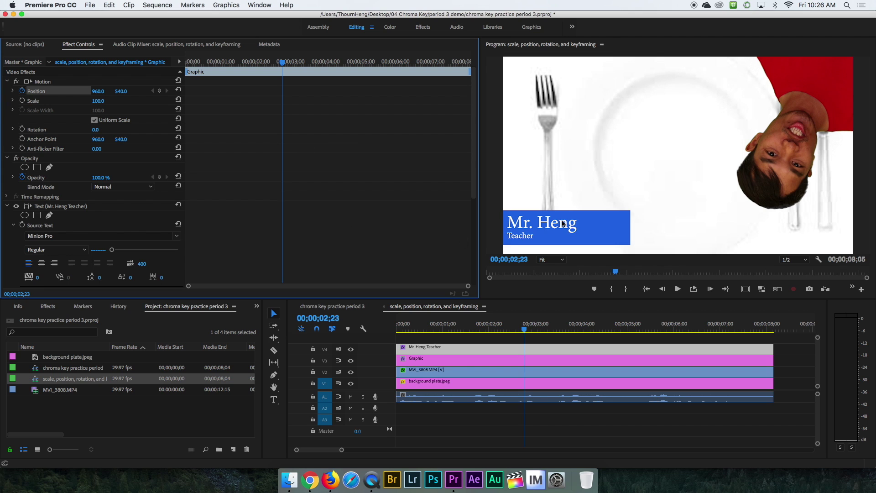
# - Set the blue Graphic clip on V3 to a horizontal position of 715 and turn on Position keyframing at 00;00;01;29
pyautogui.click(436, 362)
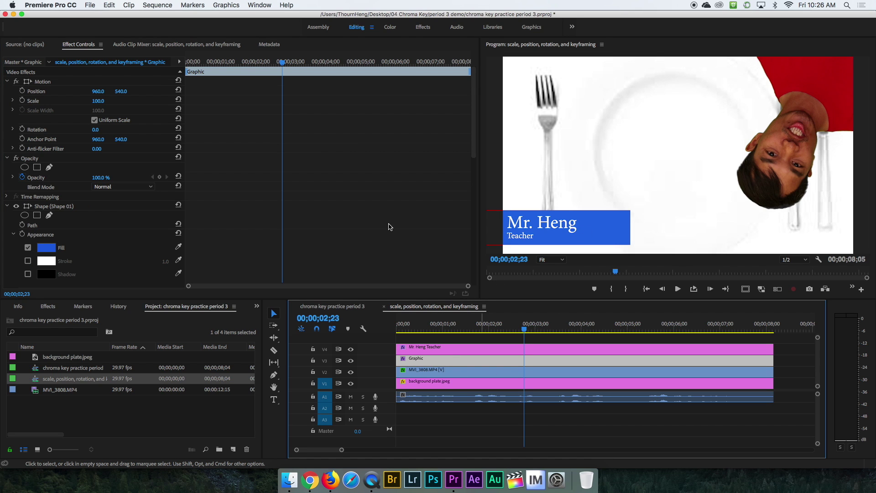
pyautogui.moveTo(284, 62); pyautogui.dragTo(254, 63)
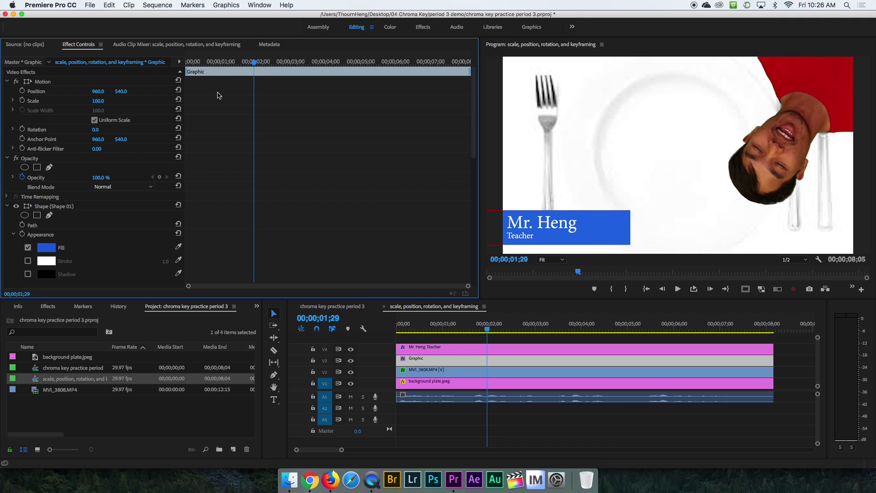
pyautogui.moveTo(98, 91); pyautogui.dragTo(45, 91)
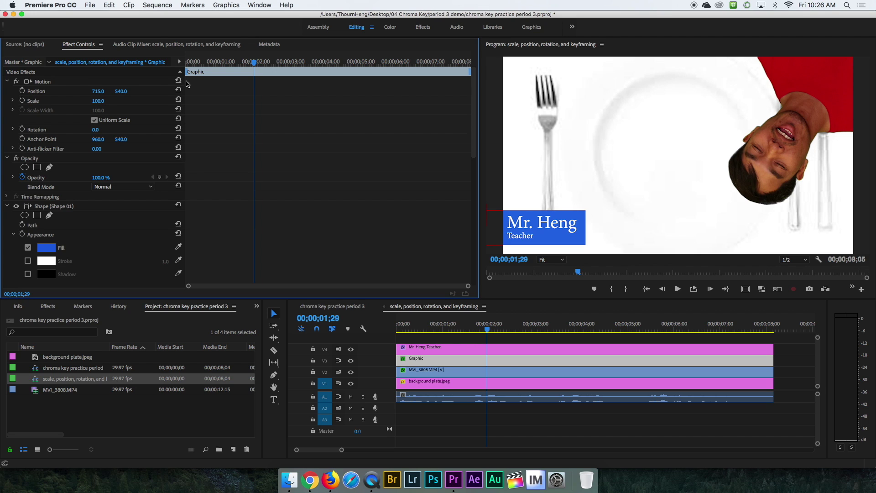
pyautogui.click(23, 91)
# - Add a Position keyframe at the start of the Graphic clip with a horizontal position of 247
pyautogui.moveTo(254, 62); pyautogui.dragTo(172, 75)
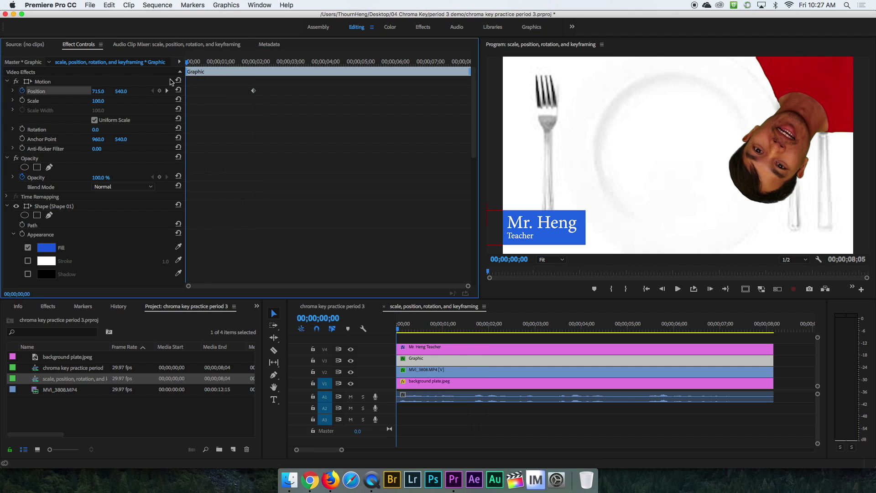
pyautogui.click(159, 91)
pyautogui.moveTo(98, 91); pyautogui.dragTo(4, 91)
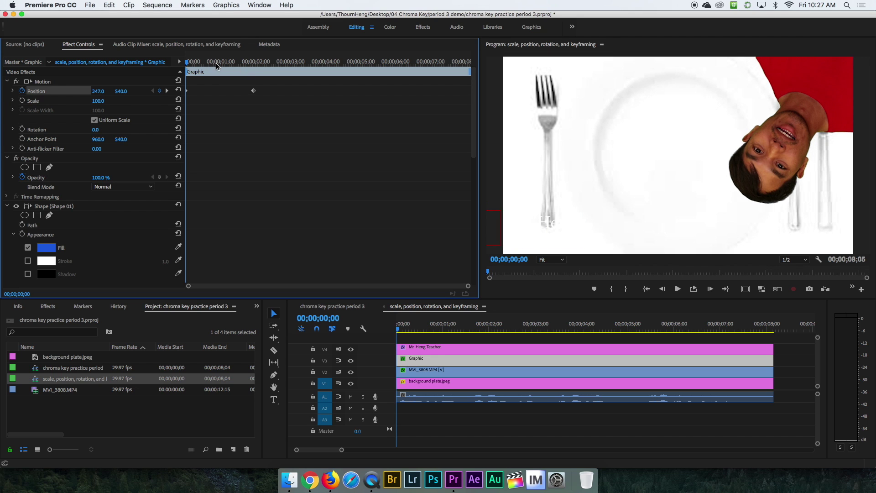
# - Play back the blue bar's slide-in animation and return to its second Position keyframe
pyautogui.click(678, 289)
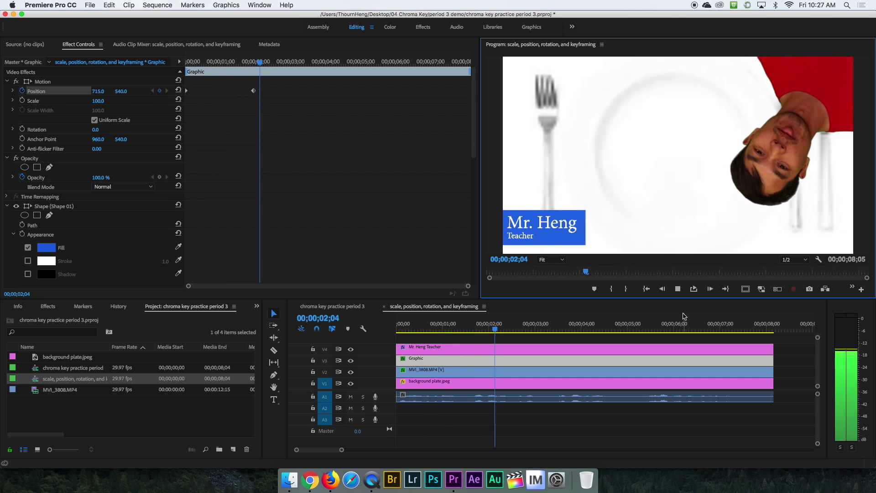
pyautogui.press('space')
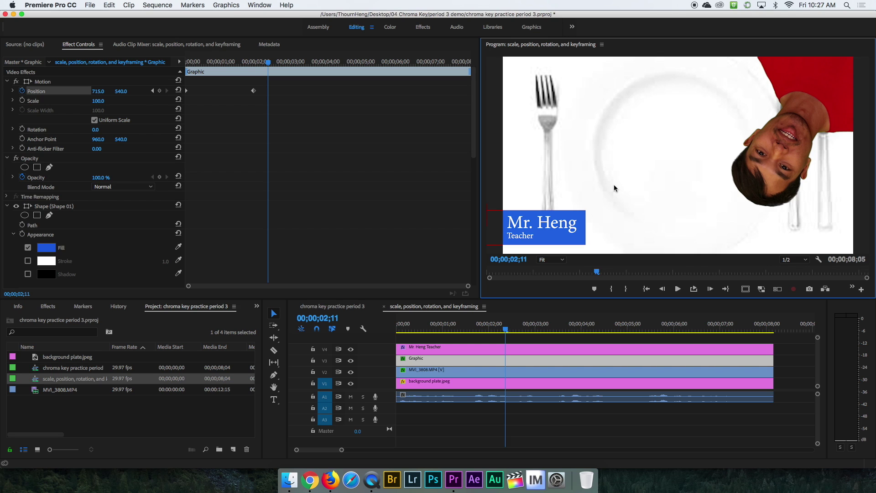
pyautogui.click(153, 91)
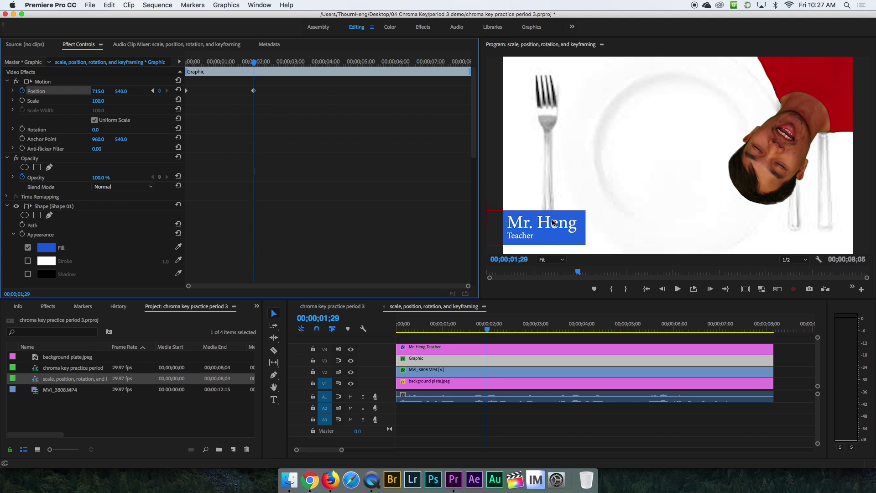